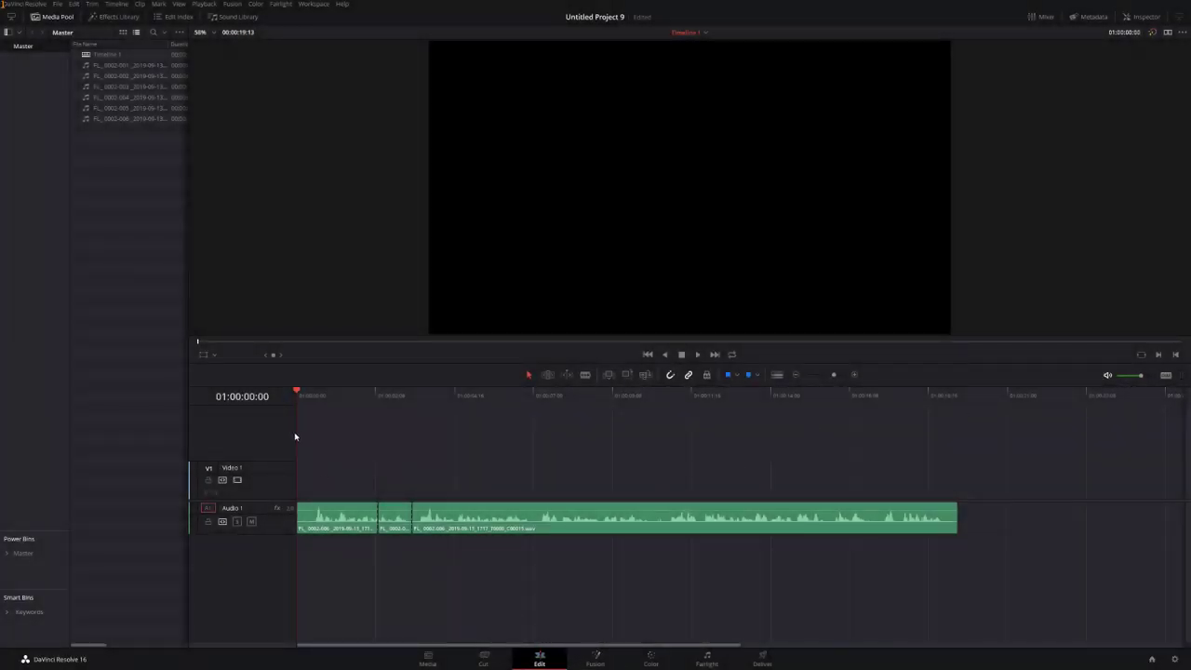
- Select all three audio clips on Audio 1, then deselect them
drag(304, 442, 672, 585)
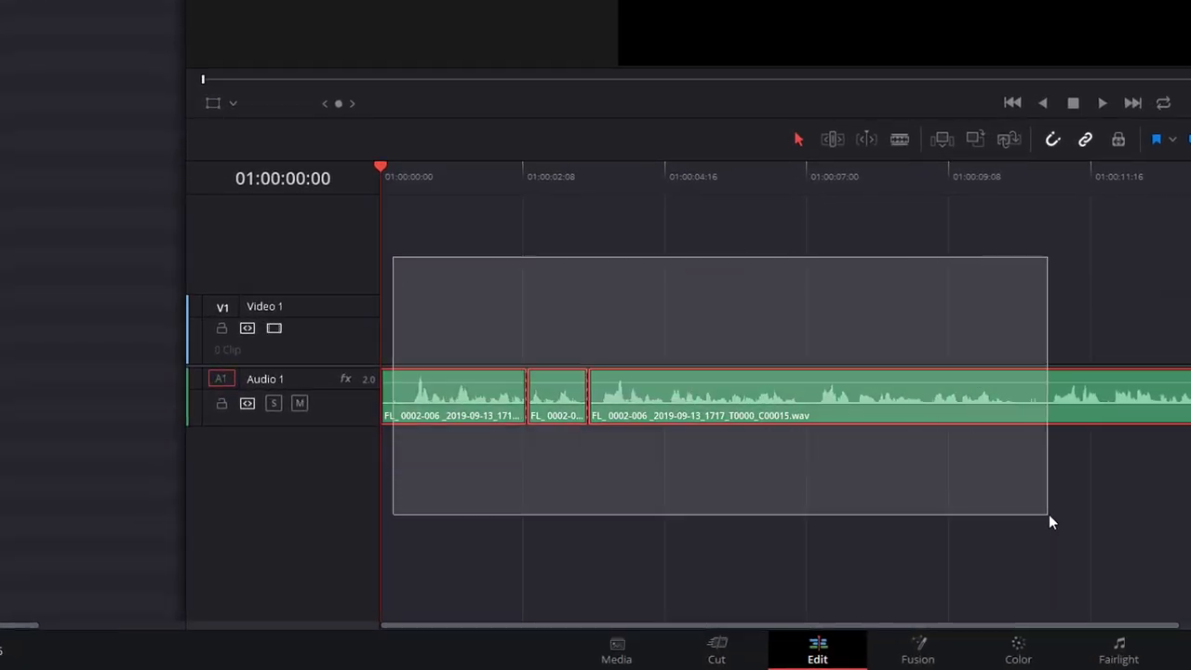
drag(1049, 522, 1049, 522)
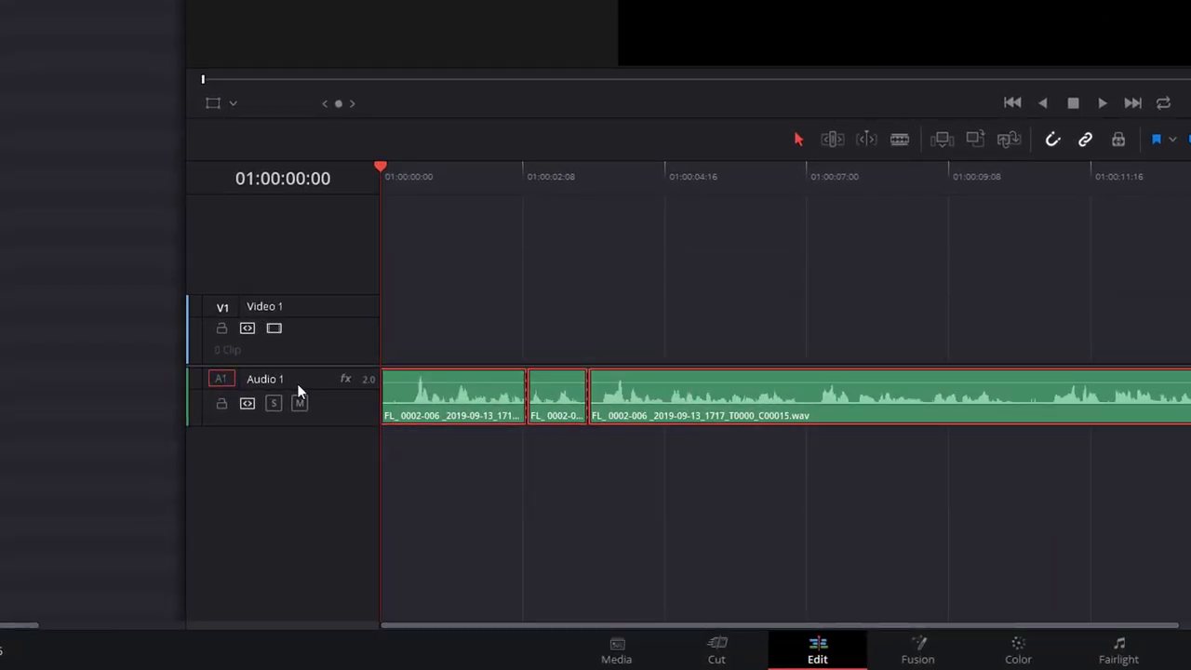
click(1024, 430)
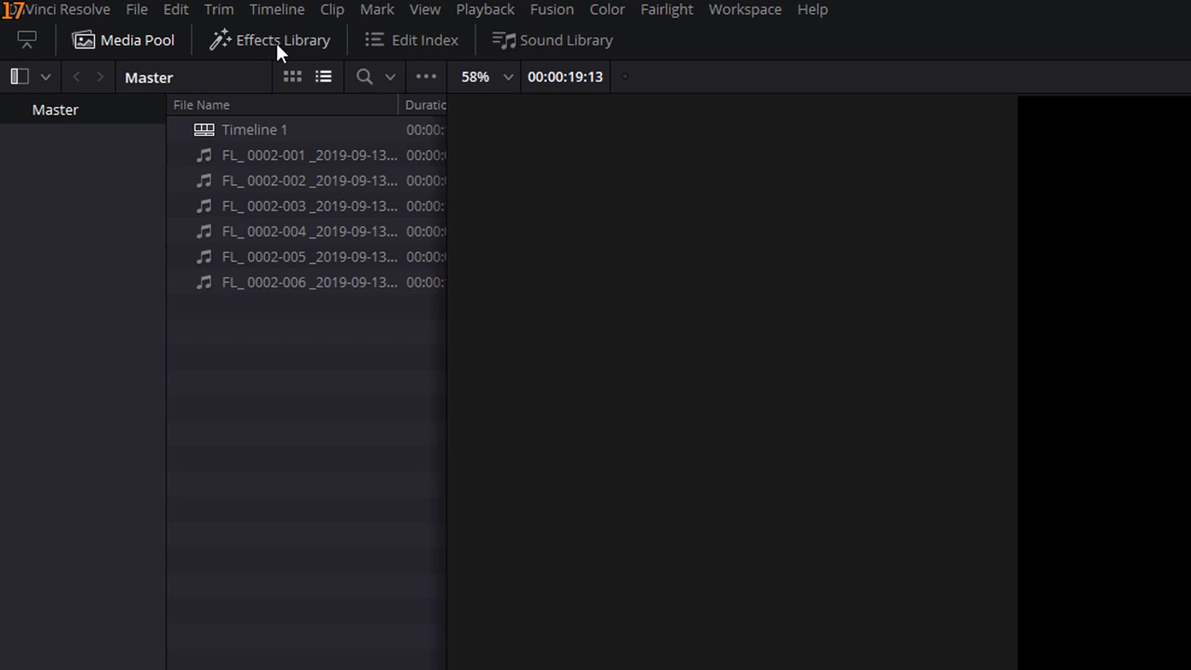
- Show the FairlightFX audio effects list in the Effects Library
click(275, 40)
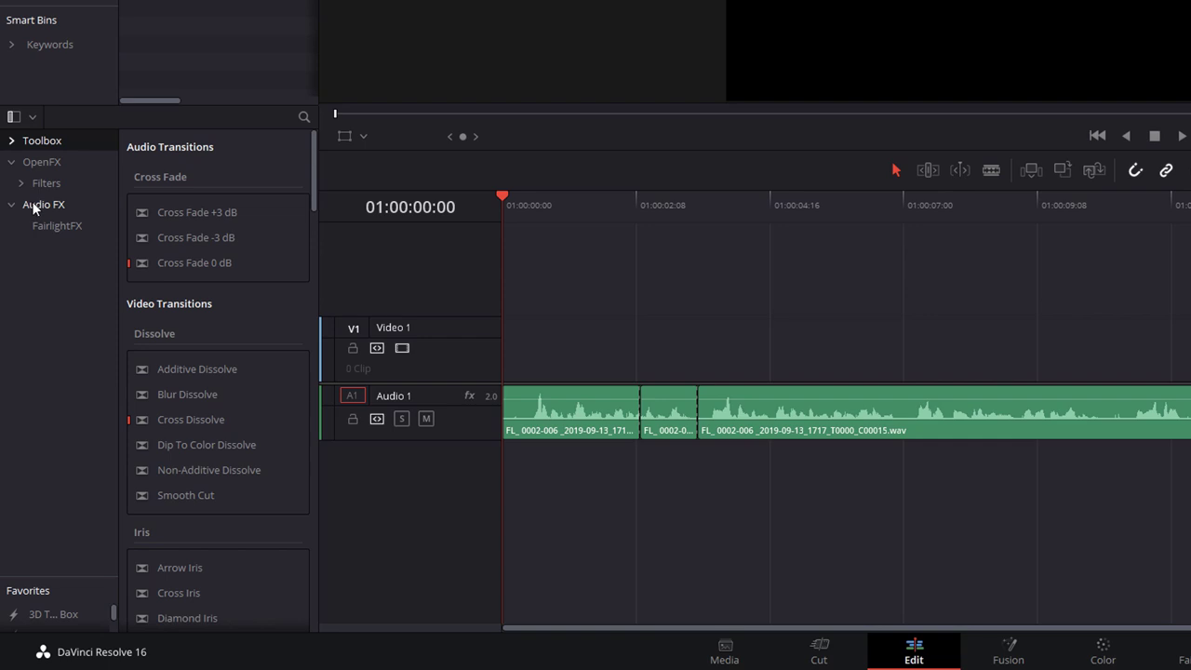
click(51, 226)
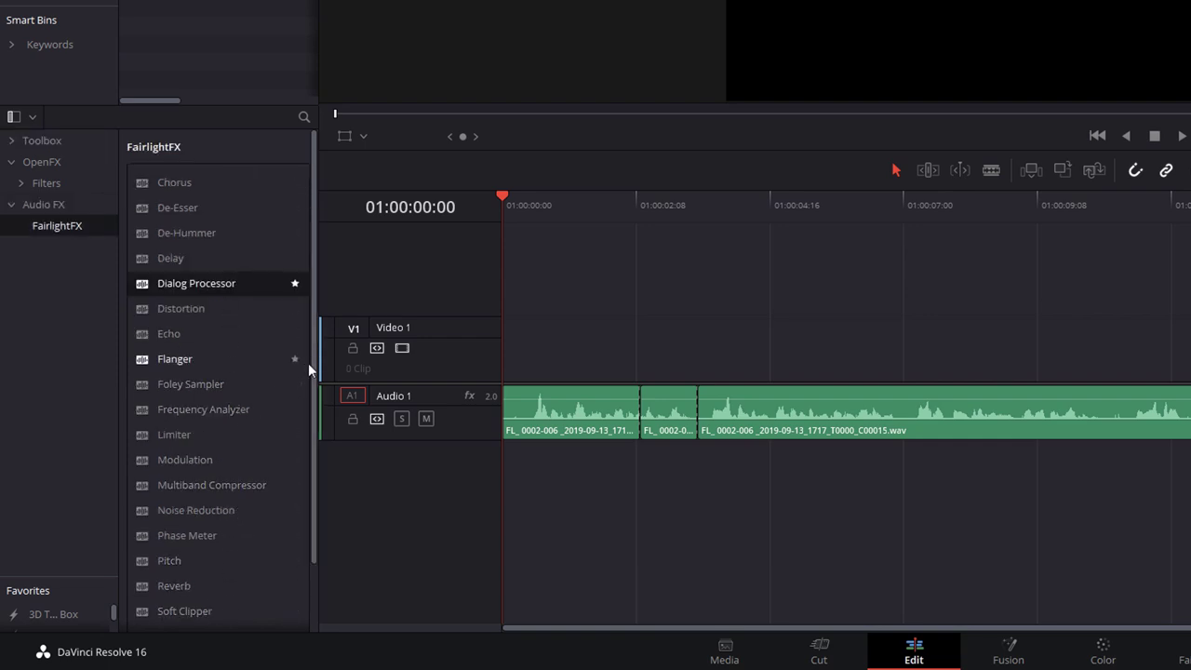
scroll(317, 429, down, 2)
scroll(317, 265, up, 2)
- Drop Dialog Processor from FairlightFX onto the Audio 1 track header, not an individual clip
drag(170, 283, 768, 433)
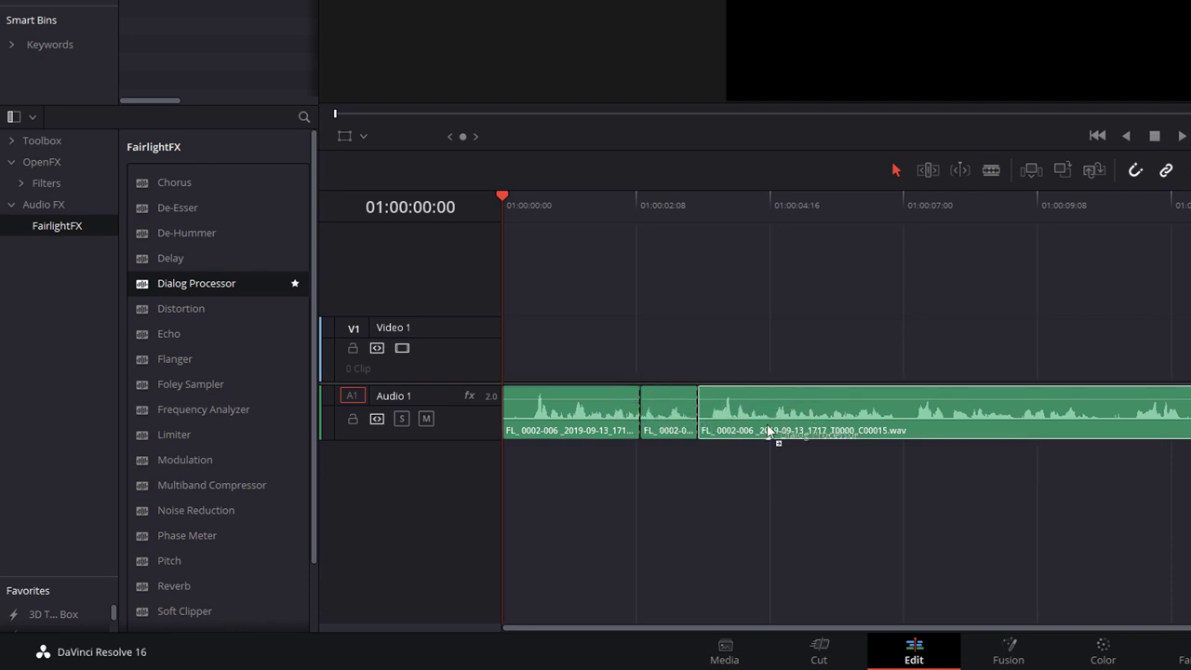
drag(769, 433, 486, 422)
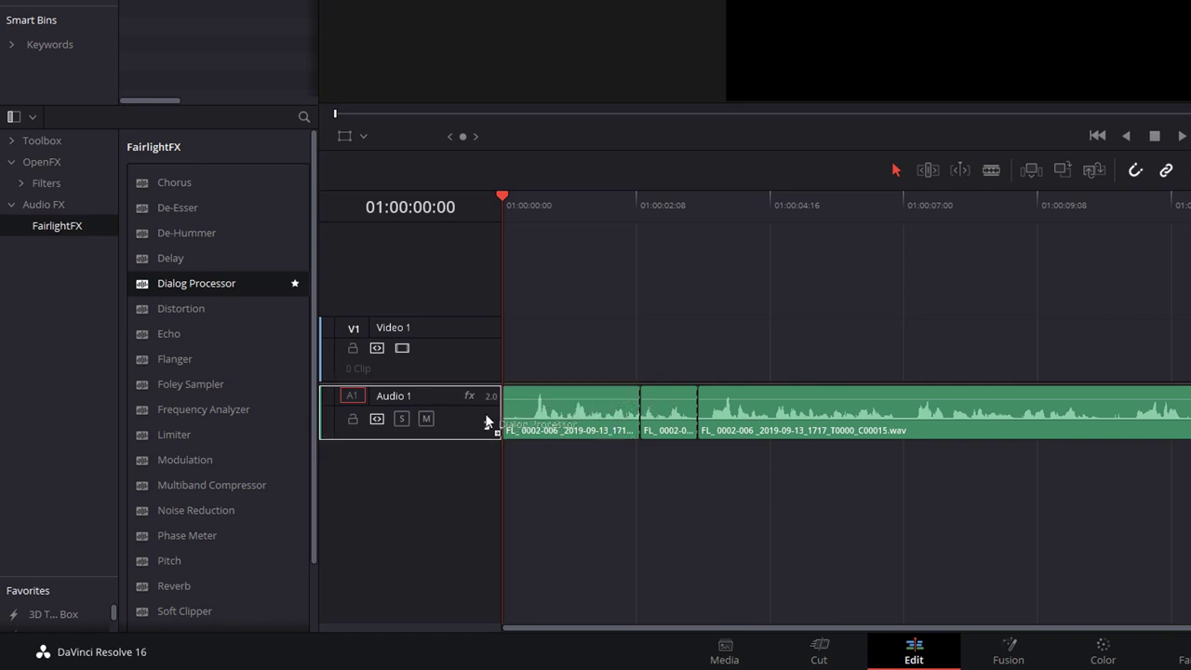
drag(486, 421, 389, 403)
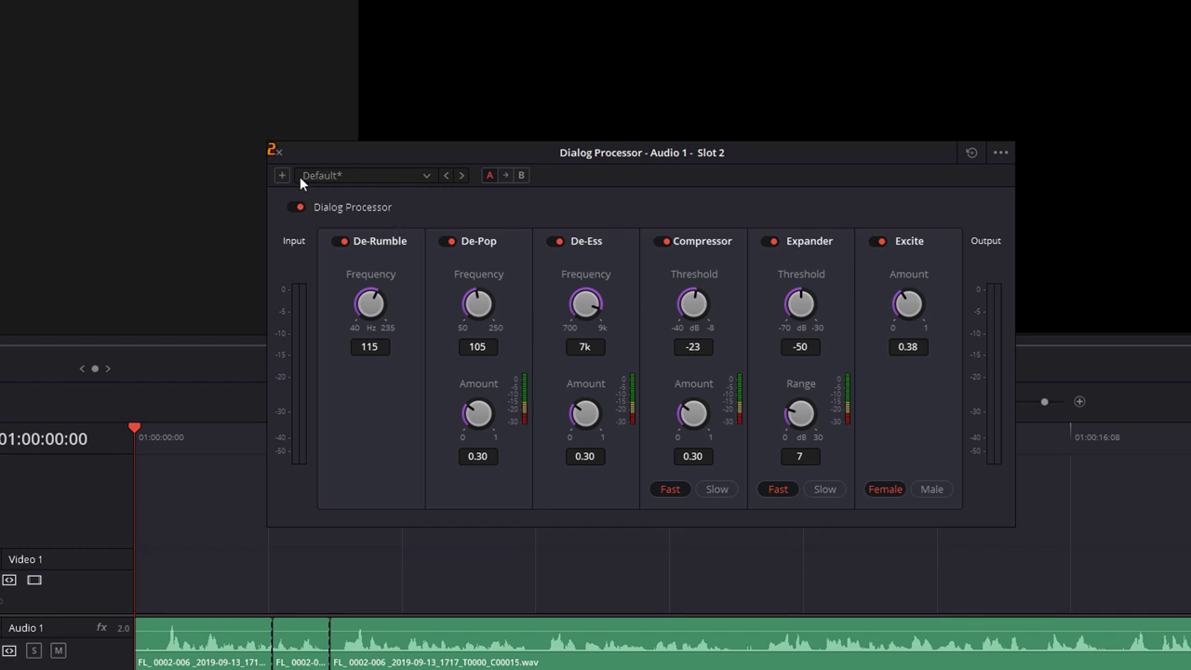
- Load the Male VO preset, then set De-Rumble 121, De-Ess 6.58k and compressor threshold -18.9
click(427, 176)
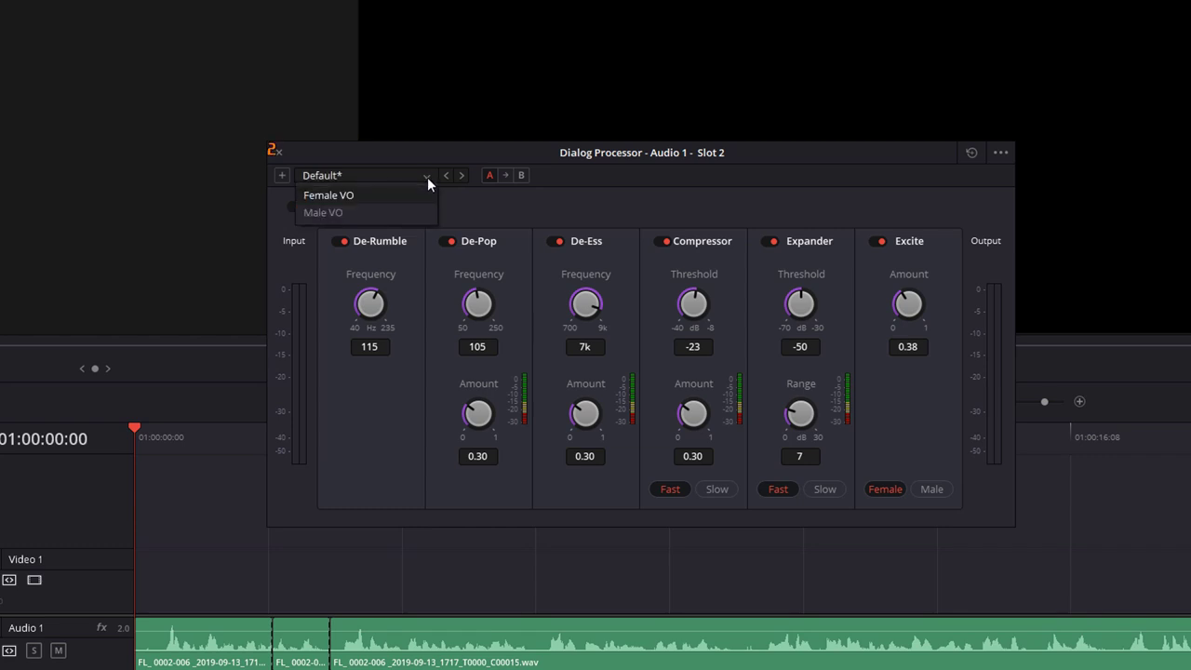
click(331, 213)
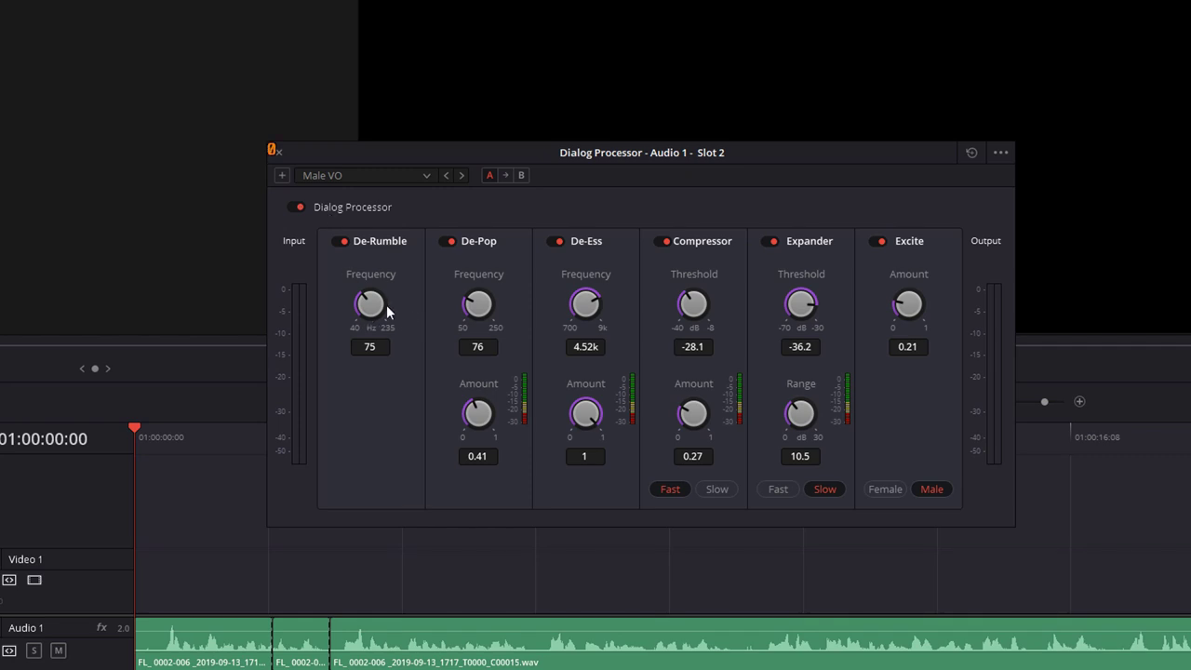
drag(361, 293, 450, 291)
drag(598, 303, 630, 296)
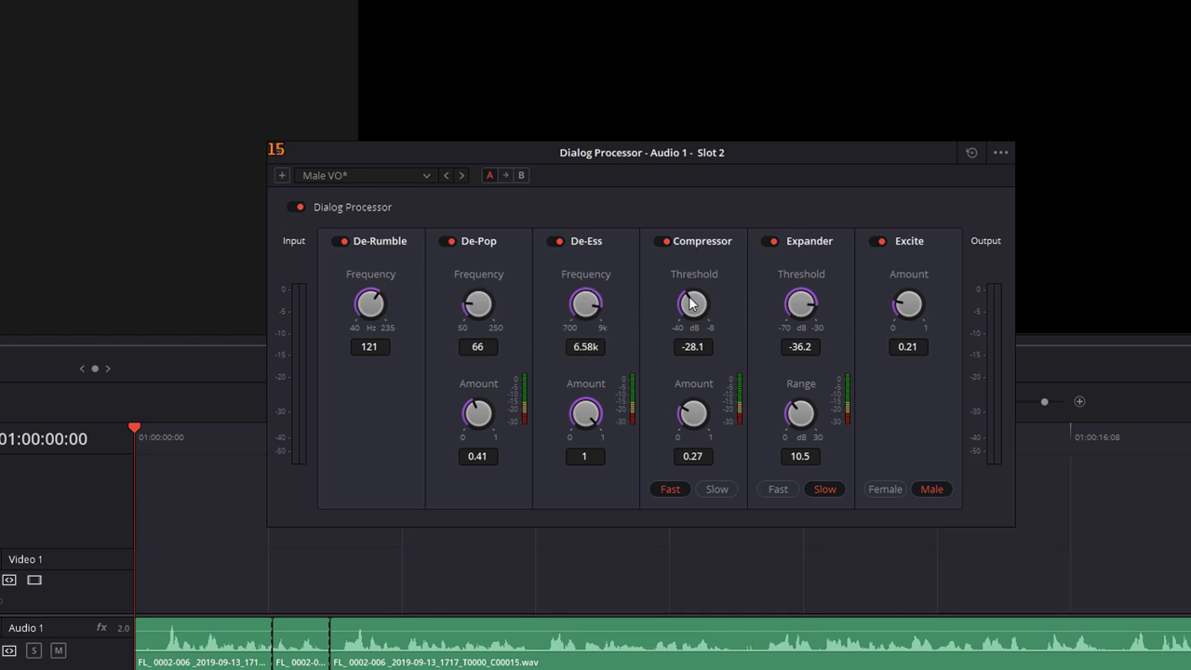
mouse_move(719, 304)
mouse_down()
mouse_move(725, 292)
mouse_move(750, 307)
mouse_move(716, 307)
mouse_up()
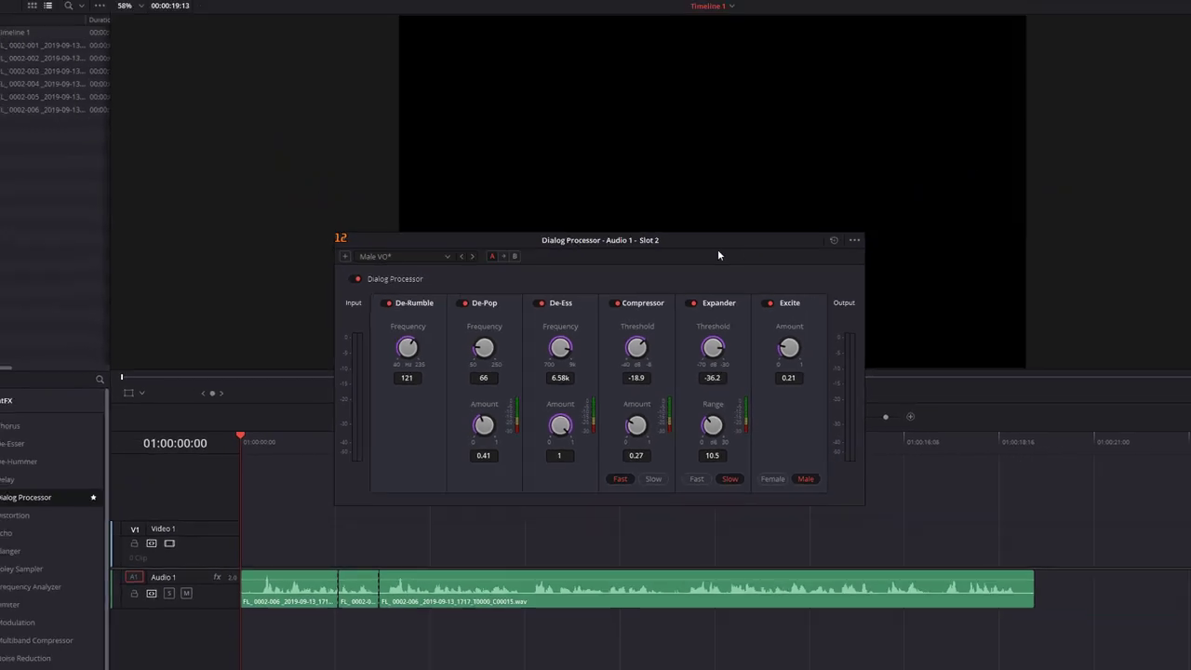
- Move the Dialog Processor window aside and play the timeline to hear the processed voice
drag(590, 245, 342, 109)
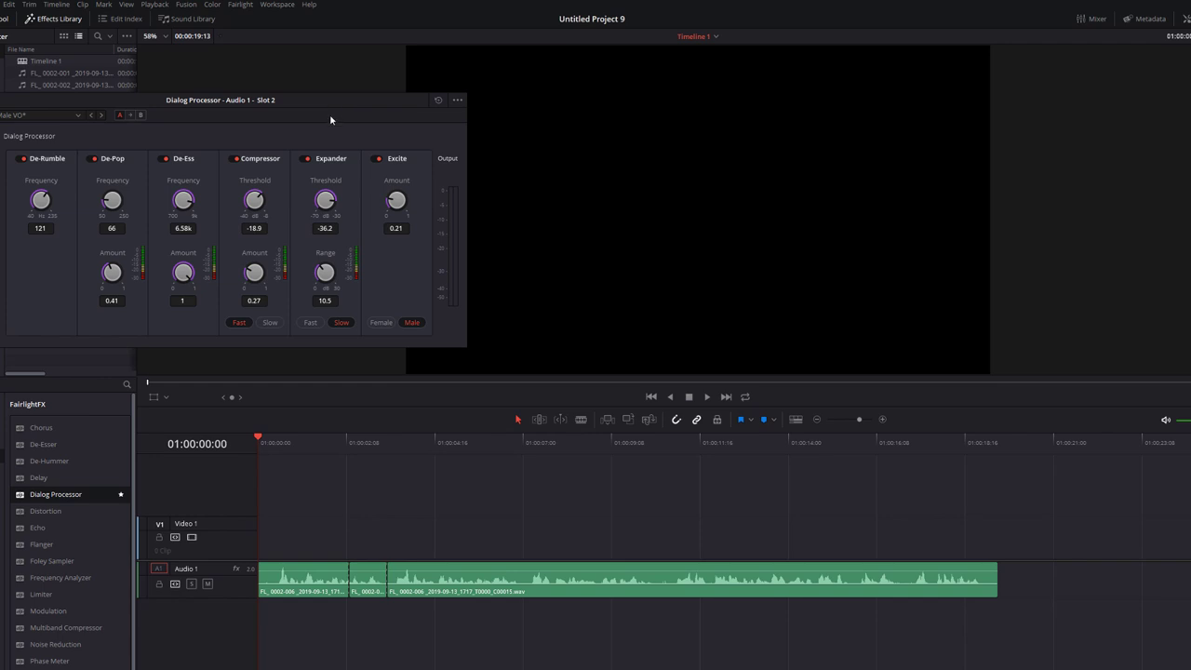
key(space)
click(257, 443)
click(707, 397)
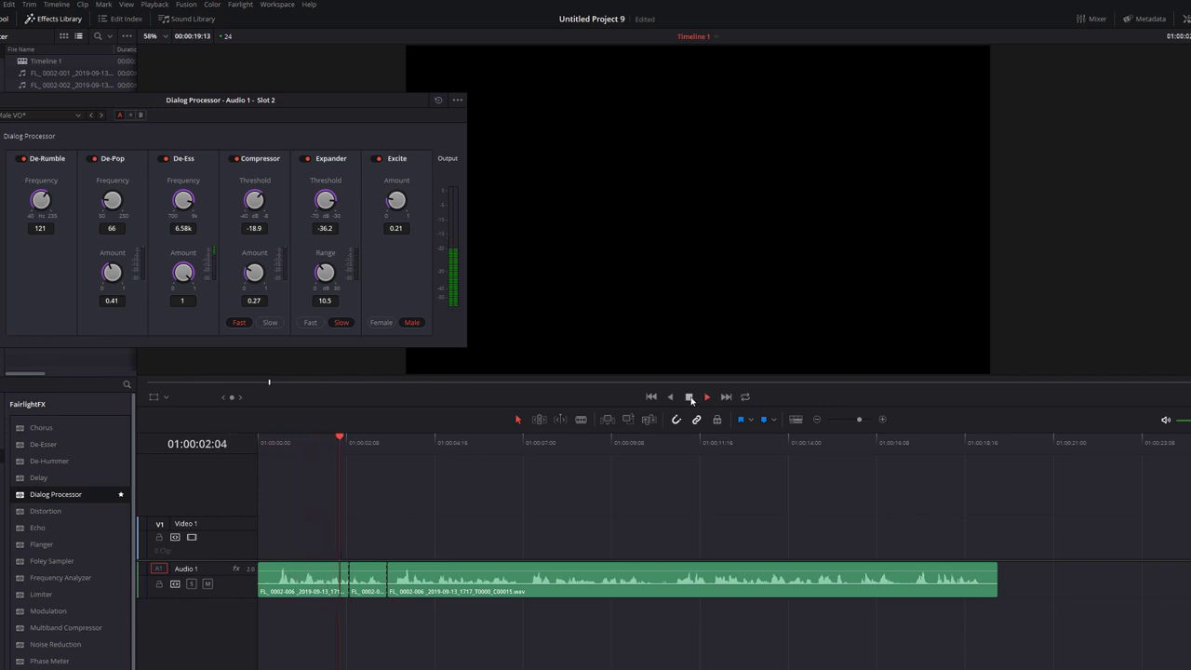
click(689, 397)
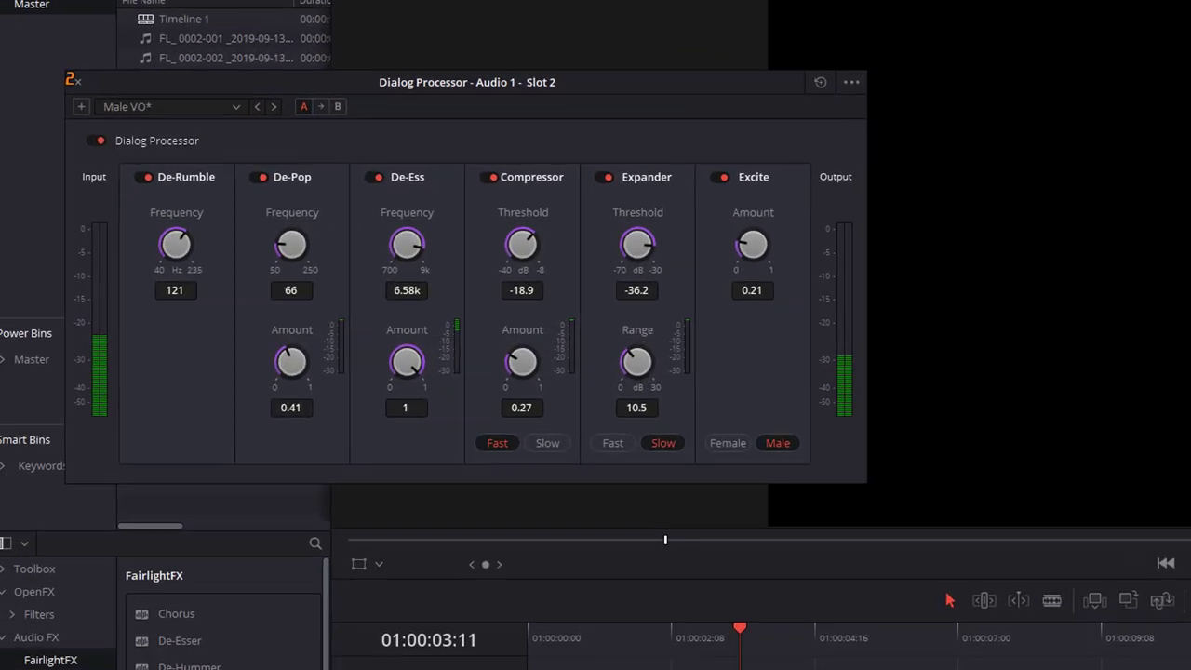
- Reload the unmodified Male VO preset and close the Dialog Processor window
click(160, 106)
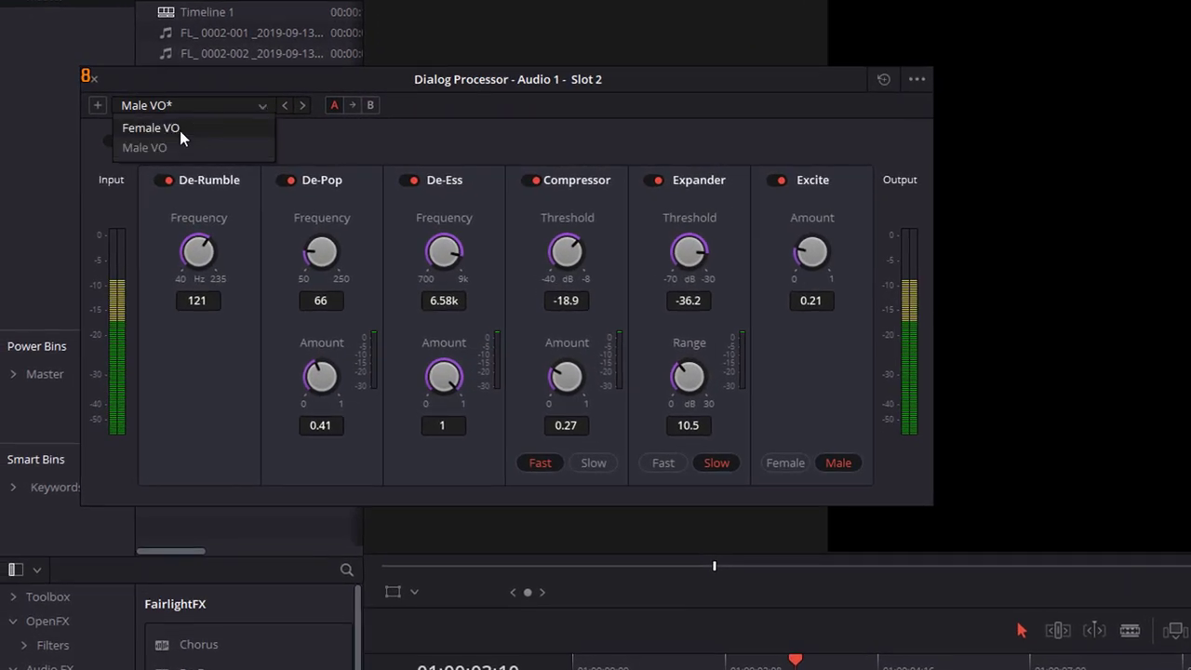
click(160, 147)
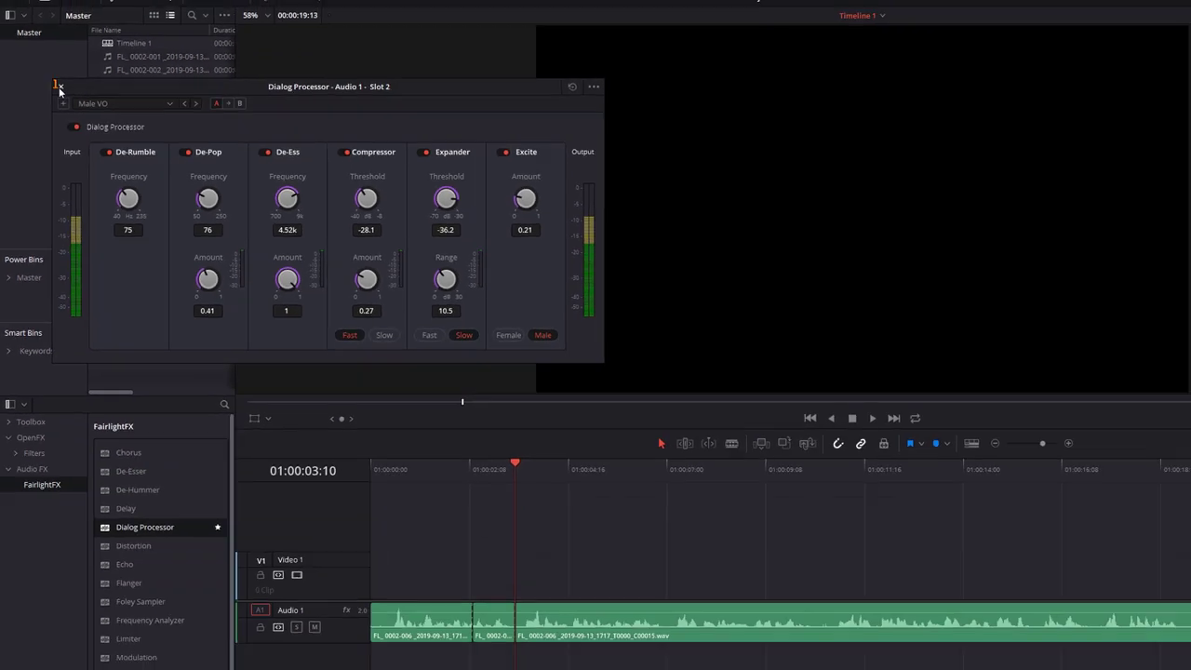
click(93, 81)
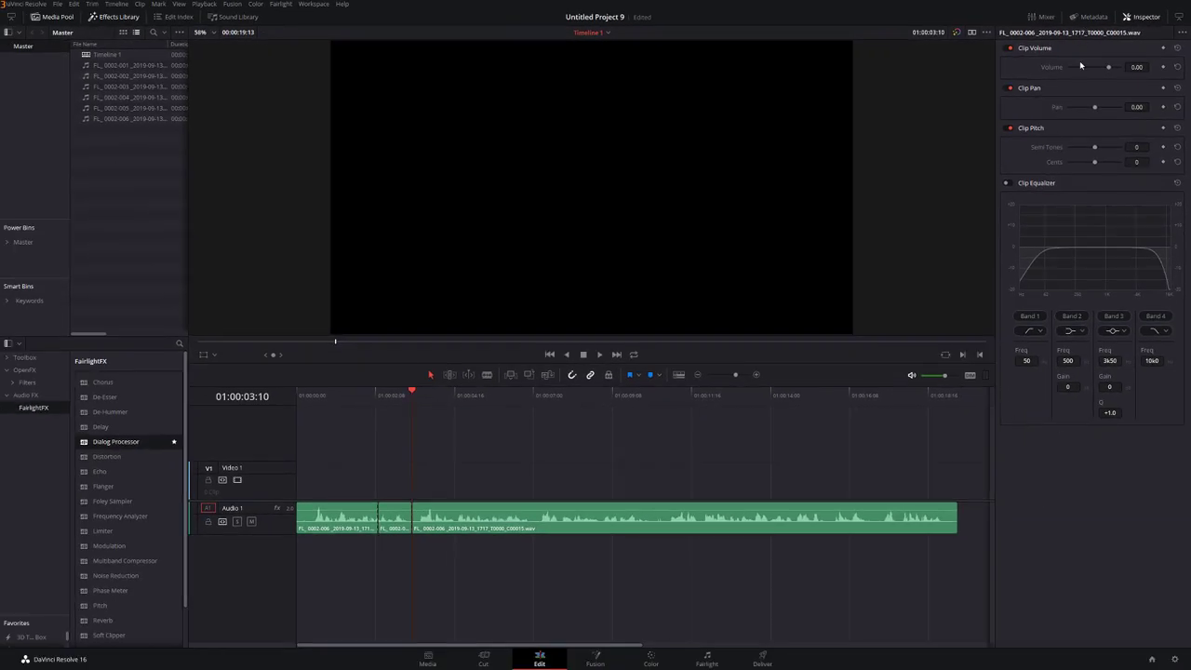
- Bring up Audio 1's track effects in the Inspector and delete its Dialog Processor
click(454, 527)
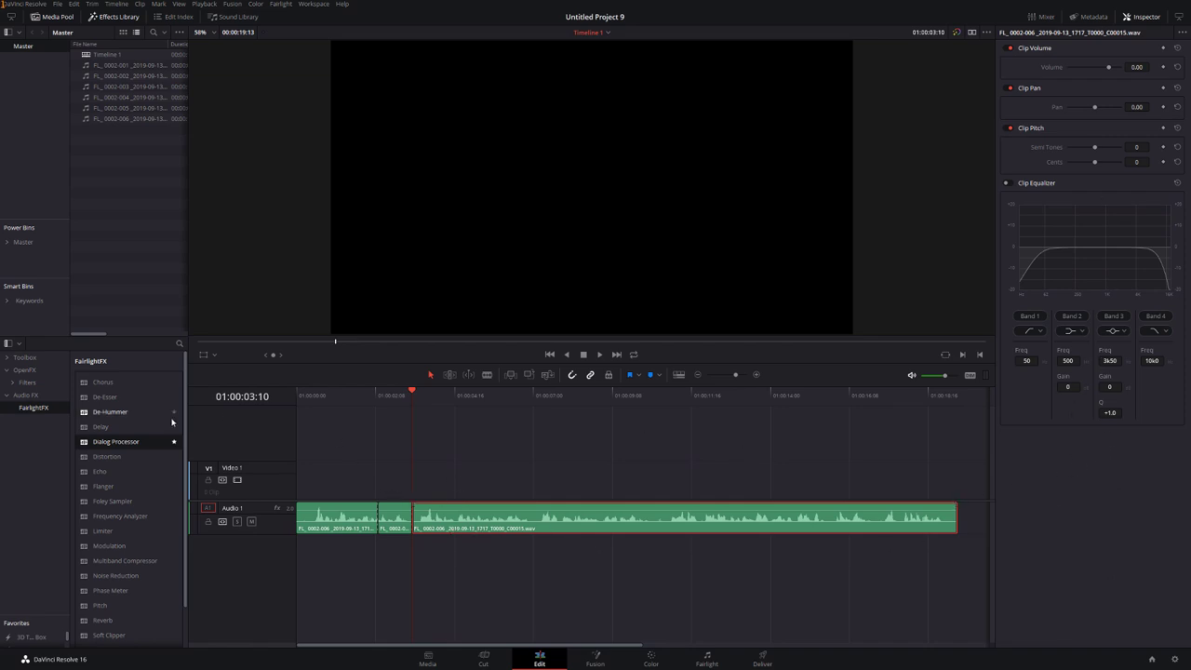
click(275, 524)
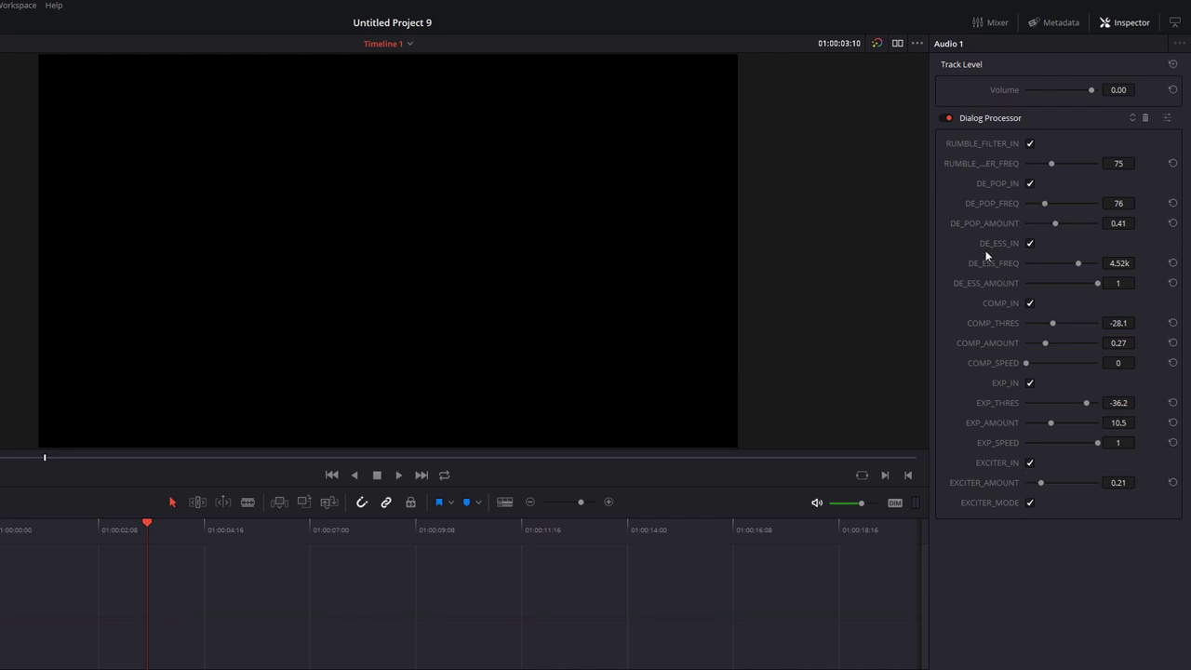
click(945, 118)
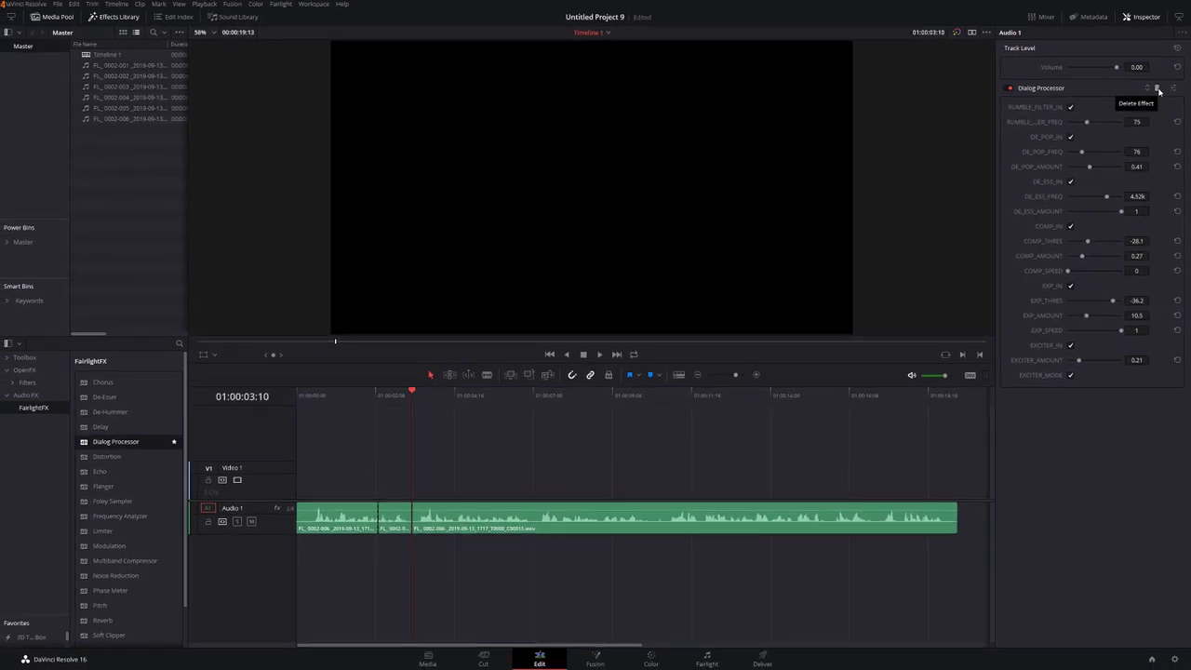
click(1159, 89)
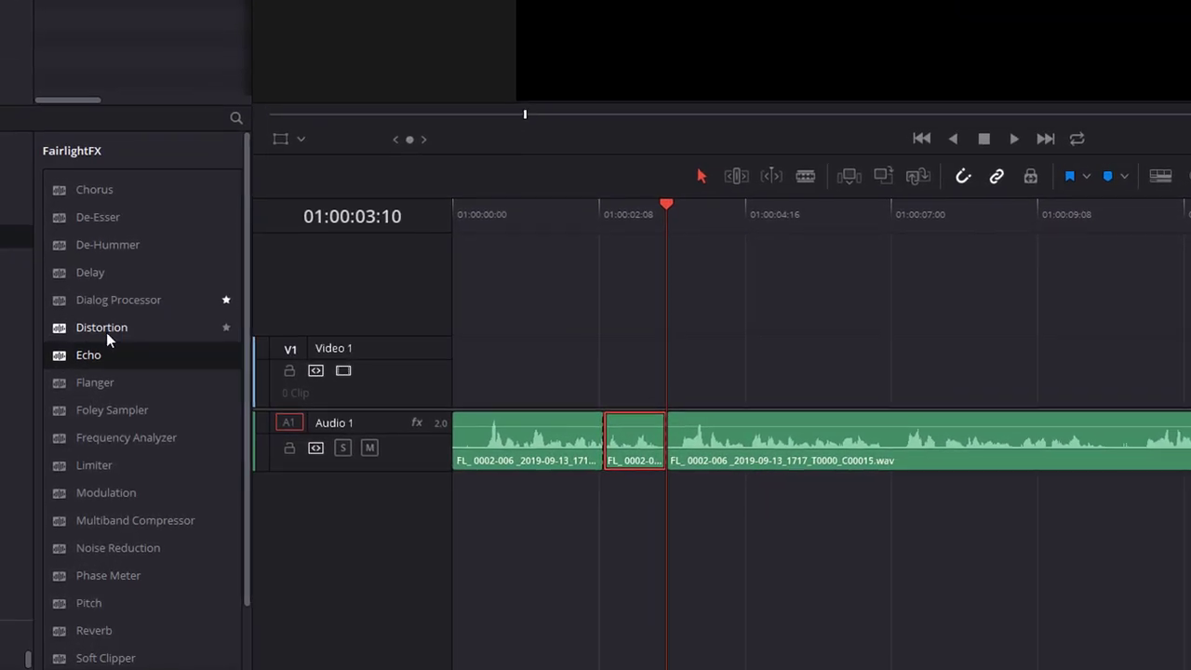
- Apply Distortion to the short middle Audio 1 clip using the Megaphone preset
drag(97, 329, 634, 443)
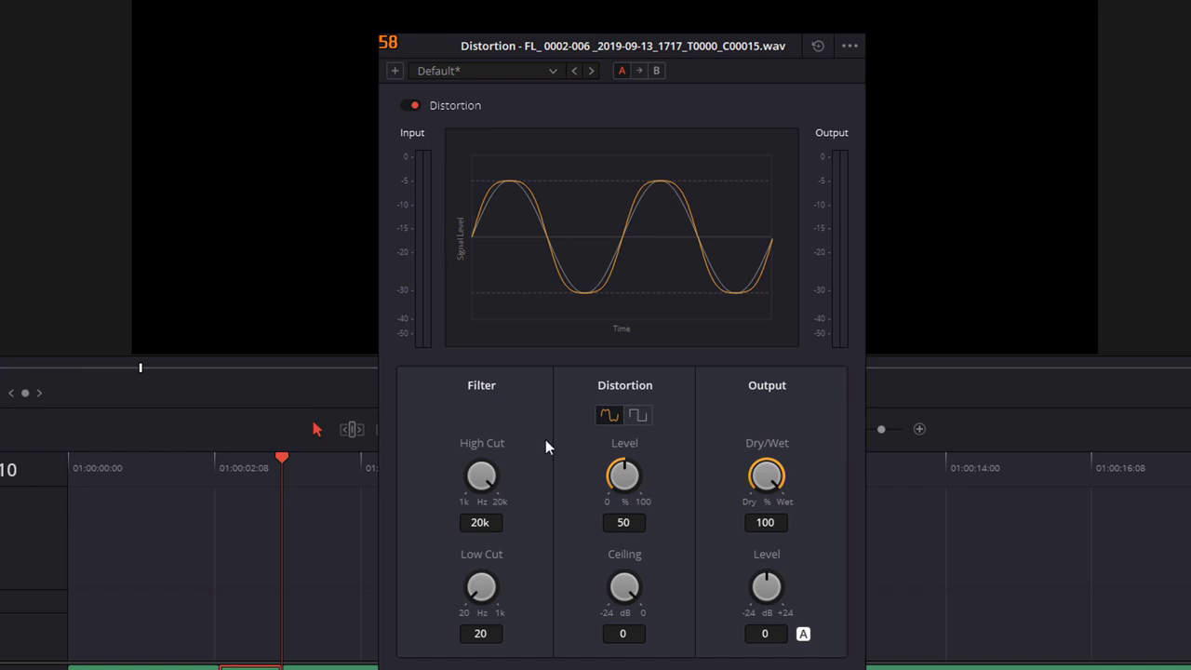
click(552, 71)
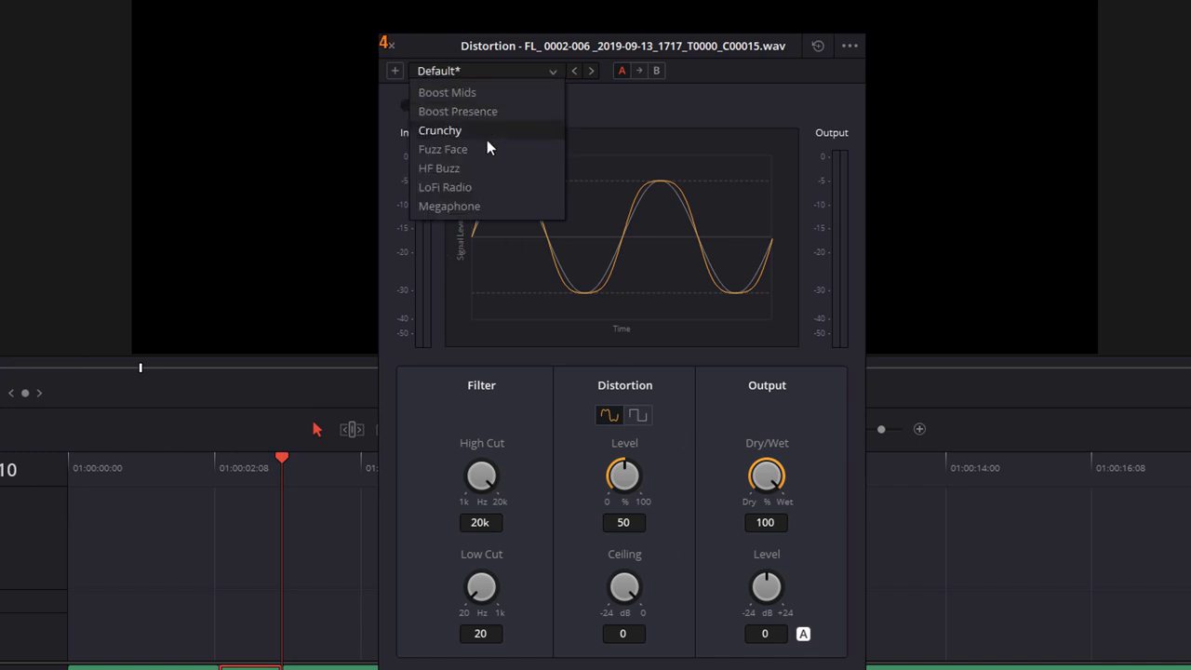
click(457, 206)
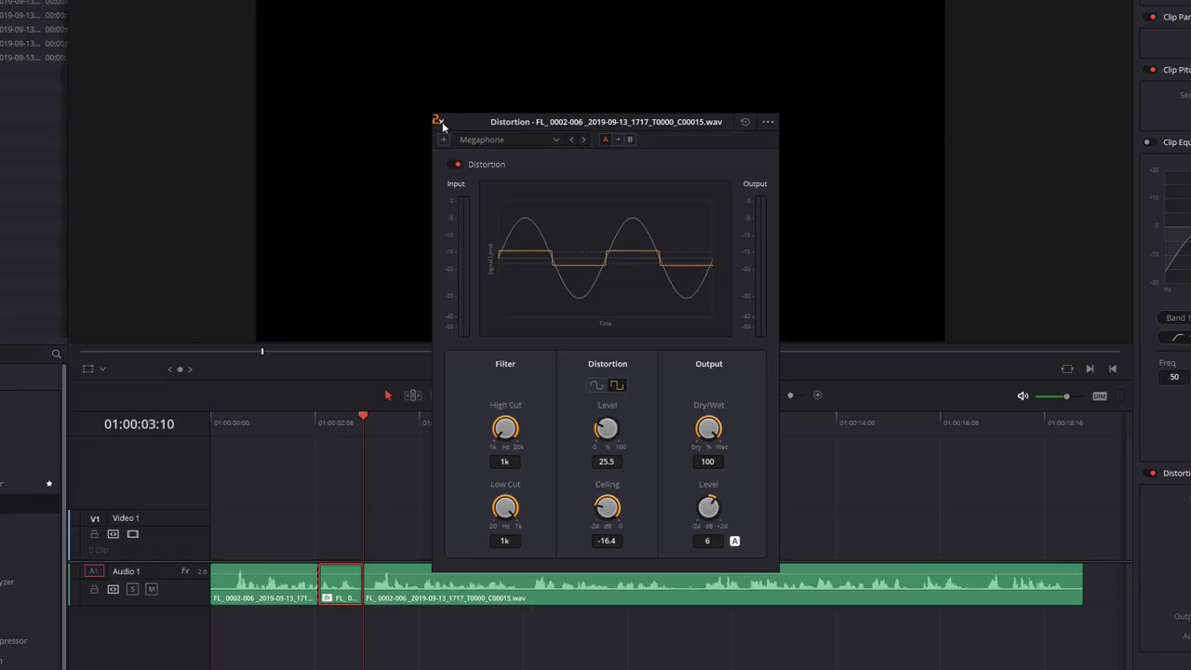
click(392, 45)
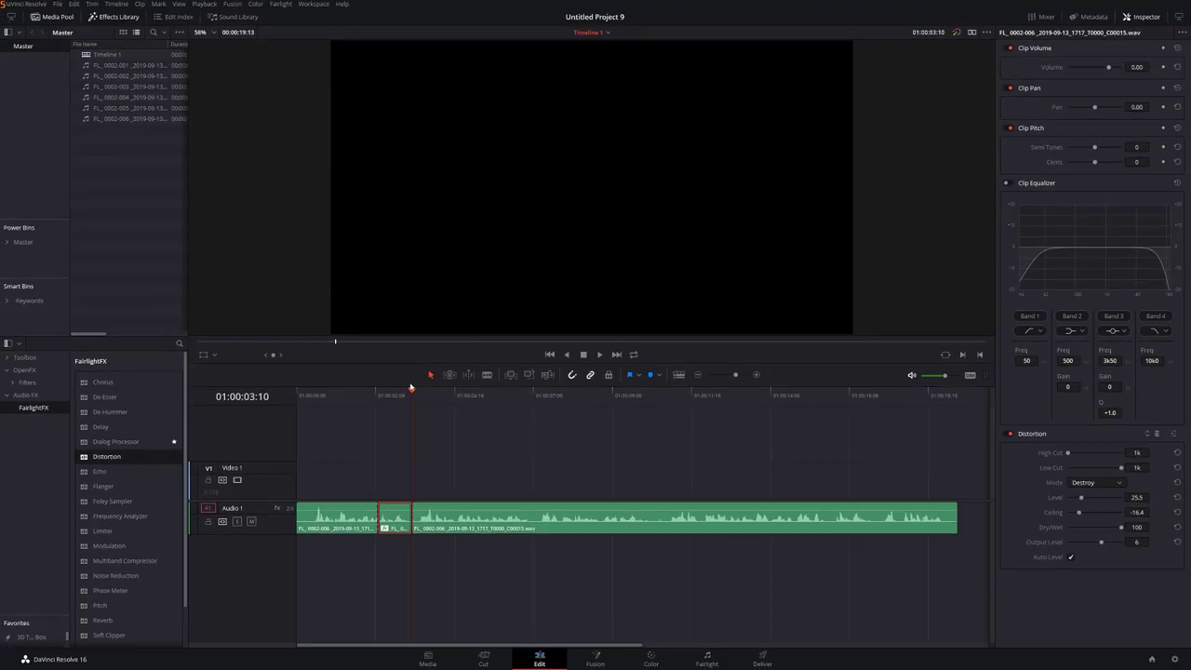
drag(409, 402, 341, 400)
key(space)
key(space)
key(ctrl+z)
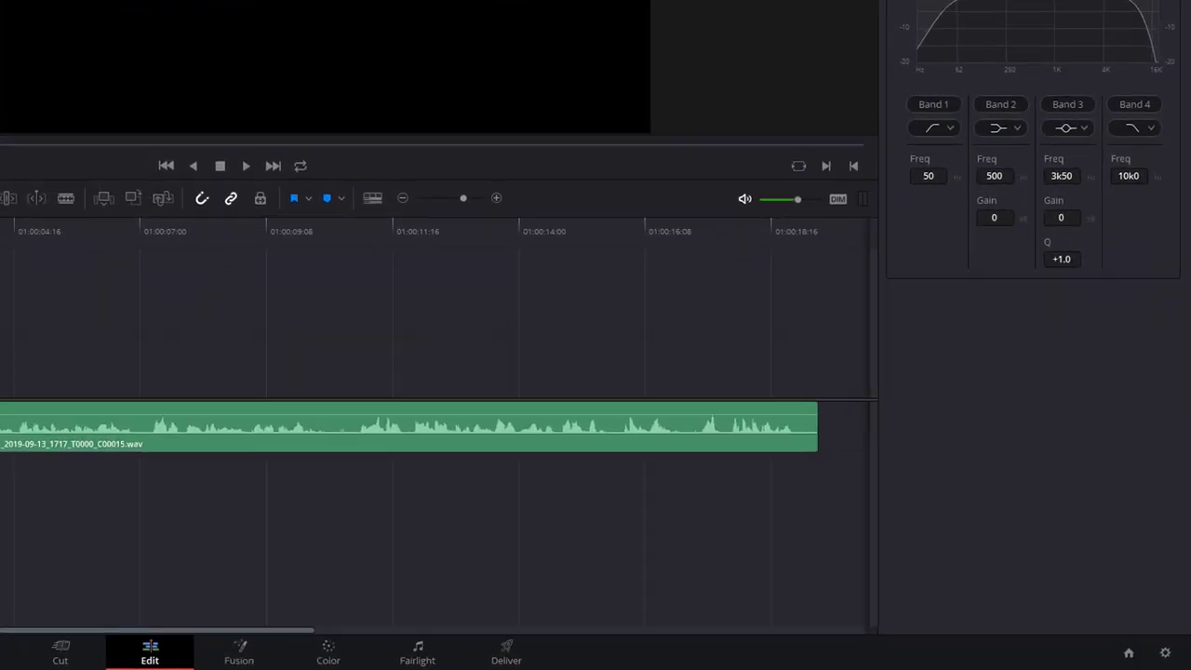
key(ctrl+shift+z)
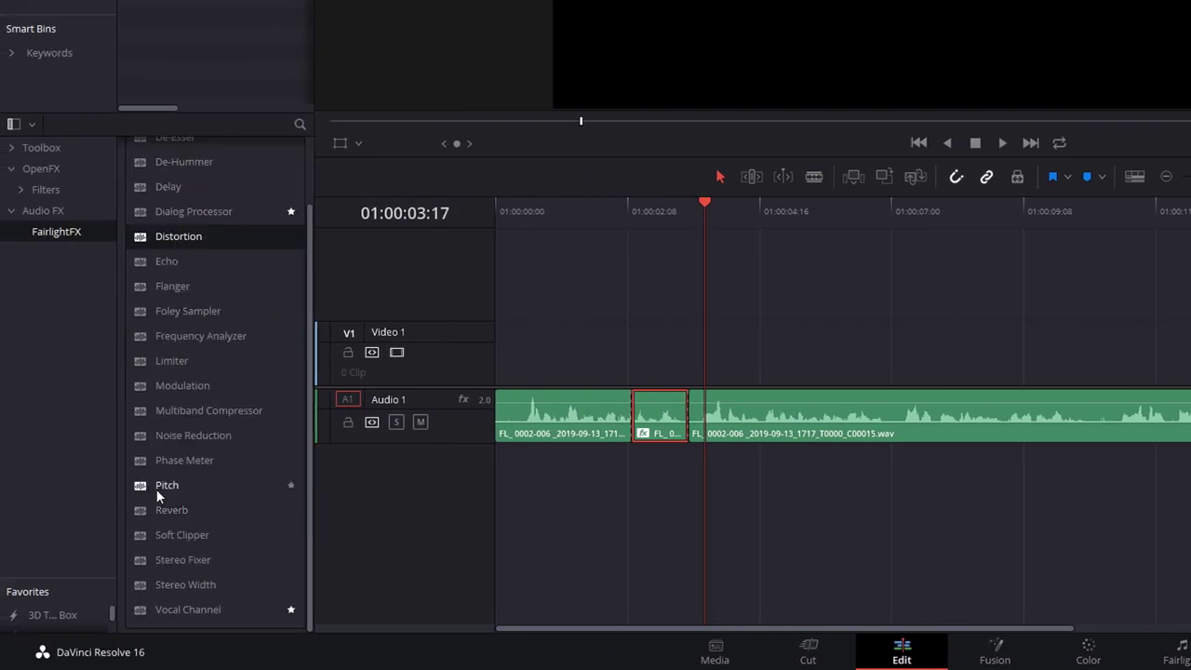
- Add Pitch to the first Audio 1 clip, audition a semitone raise, then set -8 semitones
drag(159, 485, 562, 428)
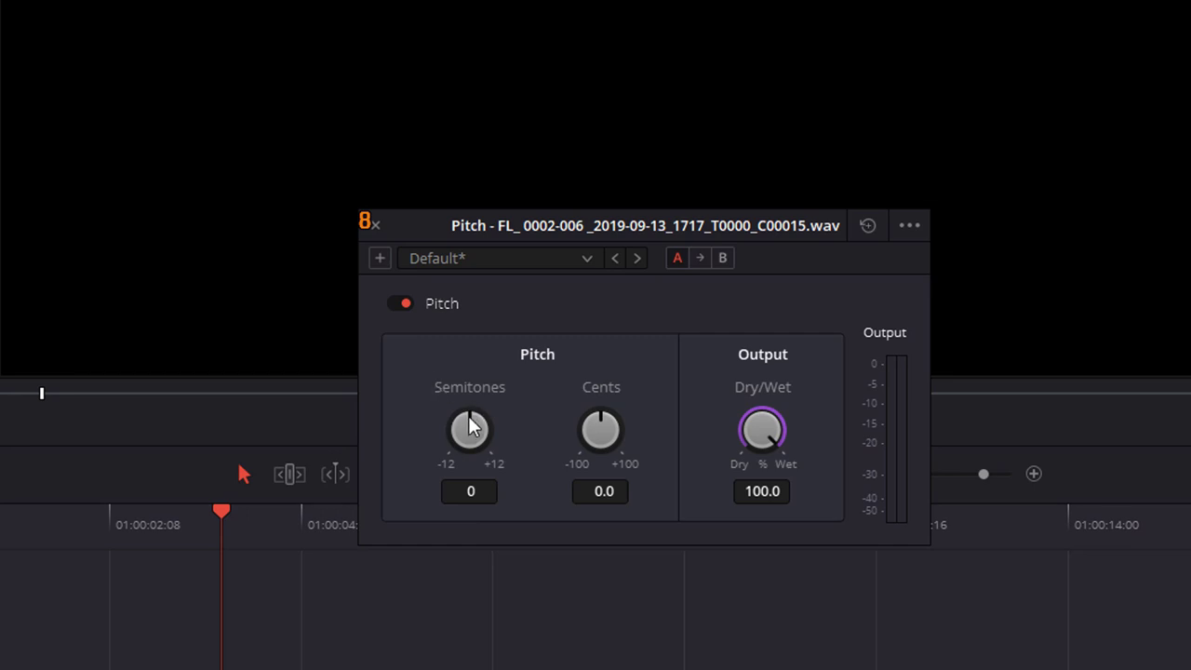
mouse_move(471, 415)
mouse_down()
mouse_move(492, 421)
mouse_move(511, 449)
mouse_move(518, 440)
mouse_up()
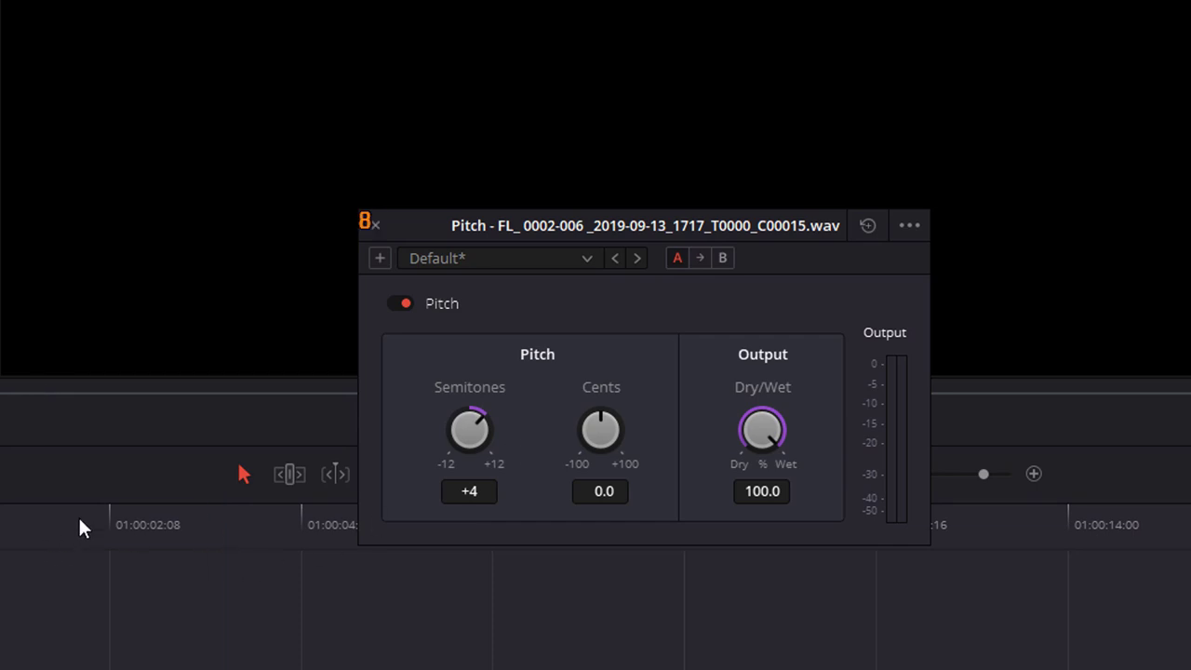
key(space)
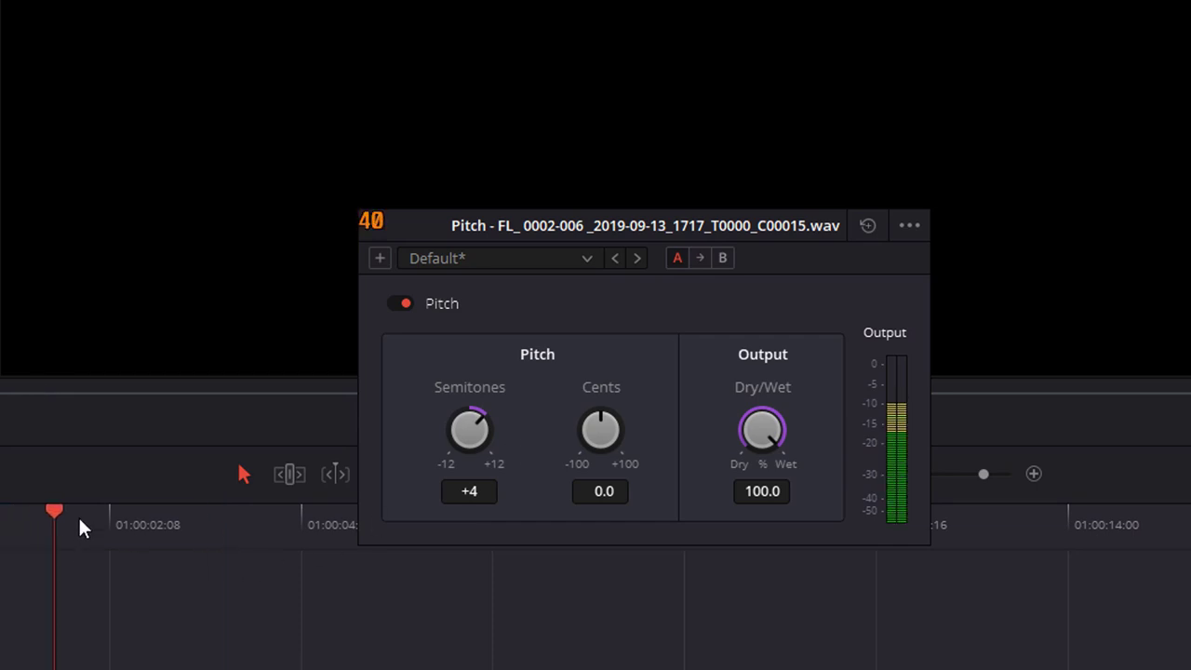
key(space)
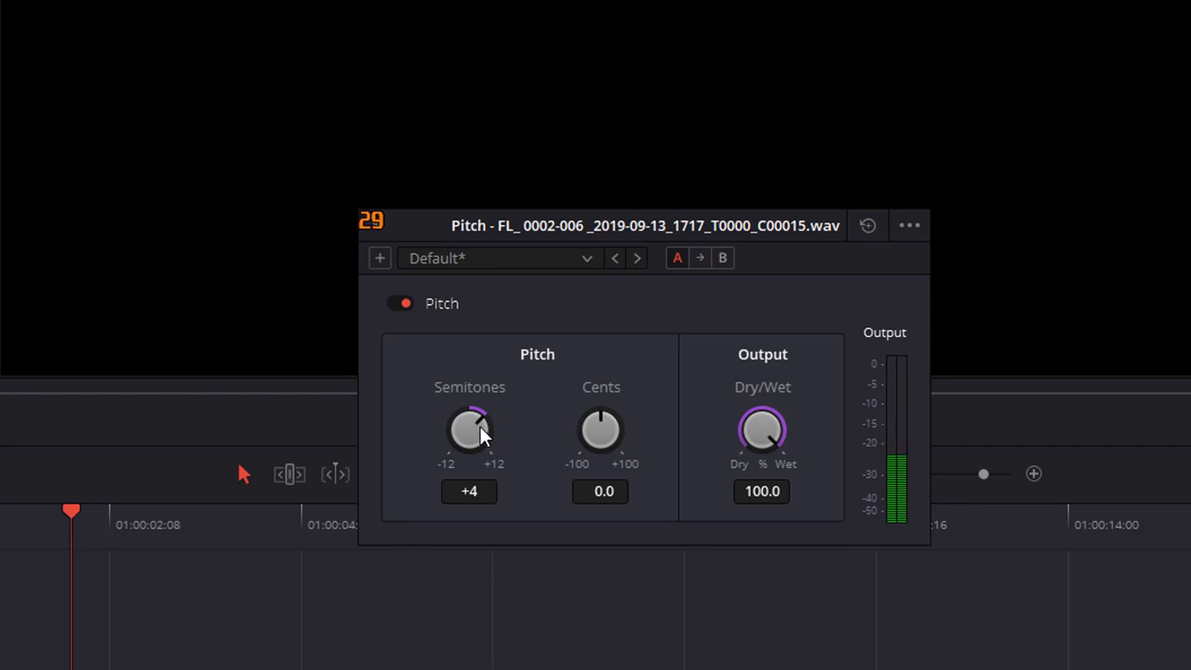
drag(481, 425, 24, 558)
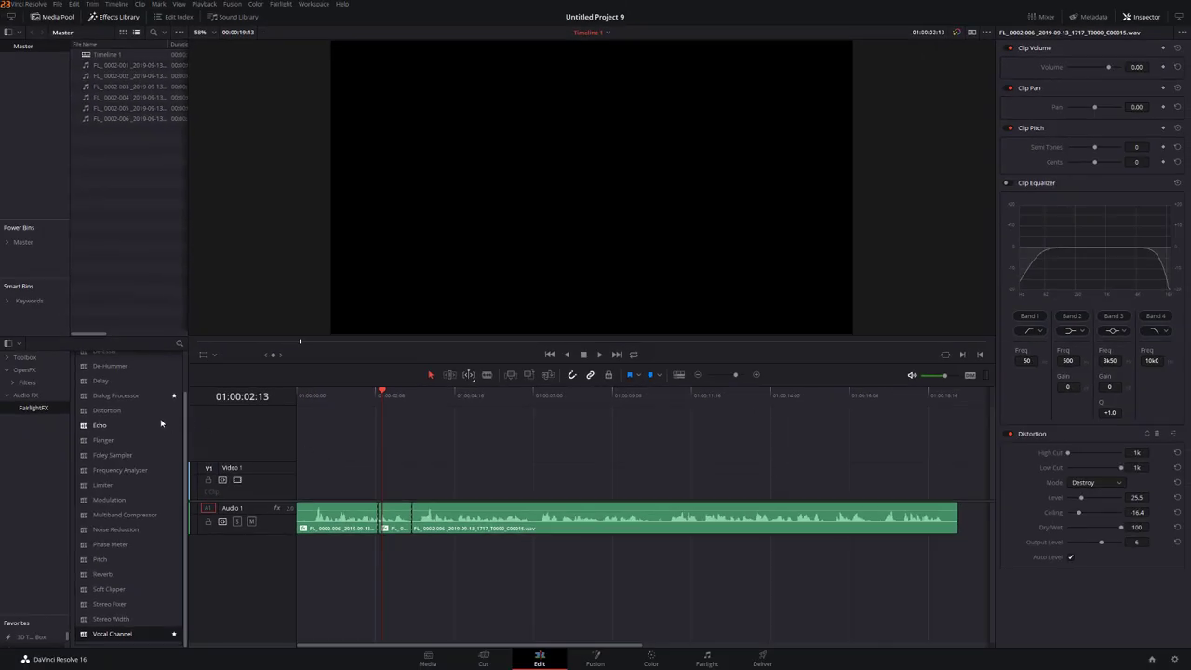
click(119, 396)
click(110, 636)
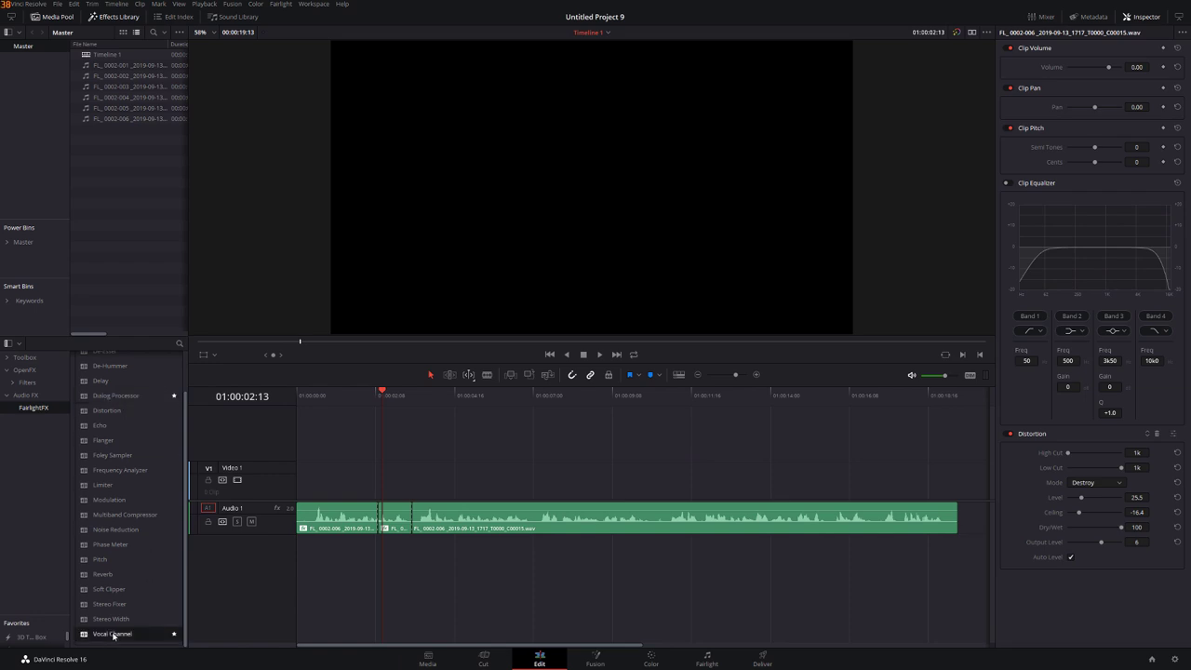